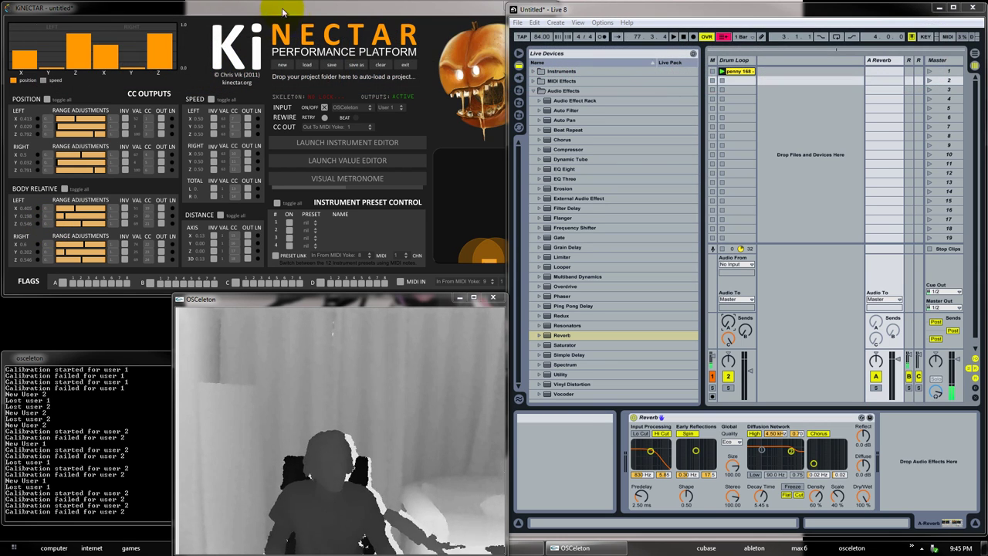
Launch the Drum Loop clip in Live, then raise the OSCeleton depth view and Kinectar.
left_click(789, 116)
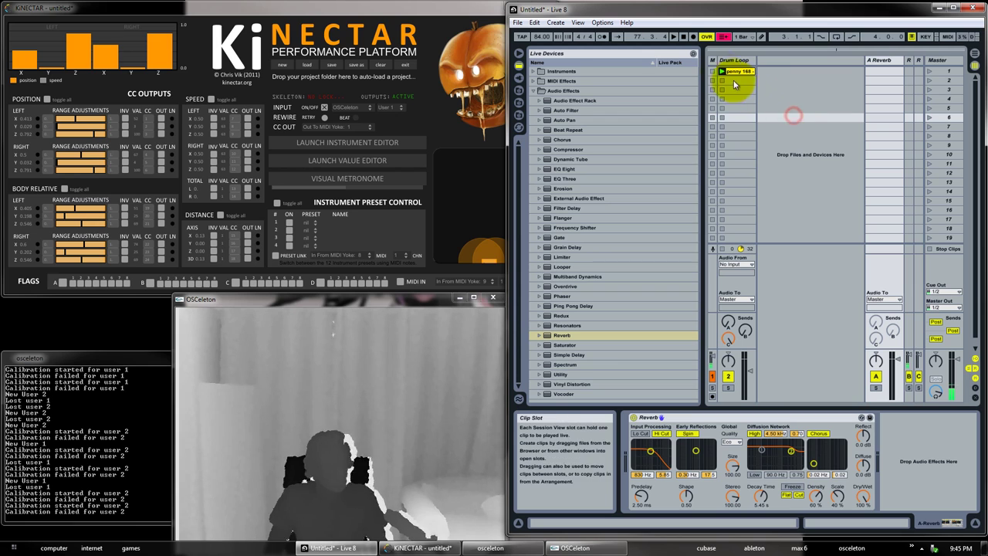
left_click(721, 72)
left_click(722, 81)
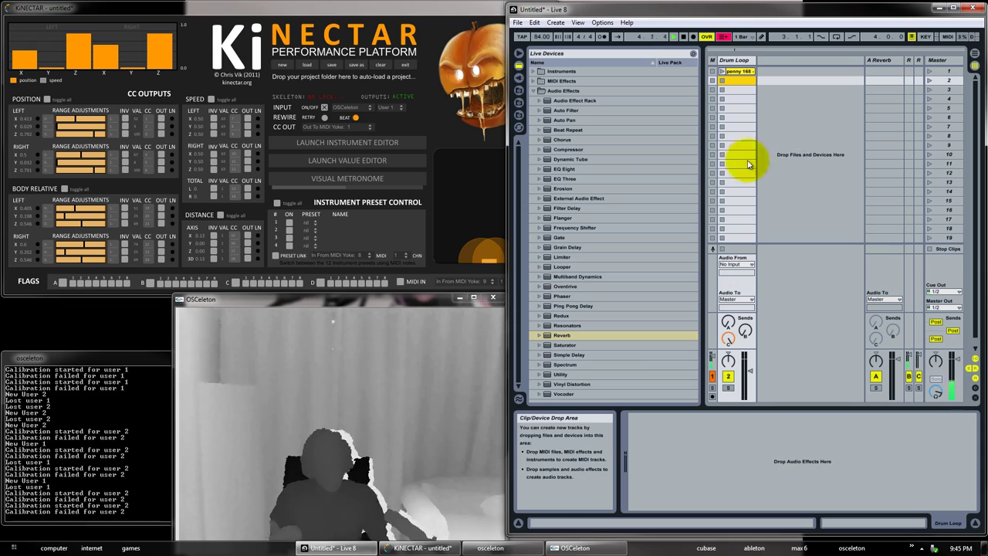
left_click(409, 301)
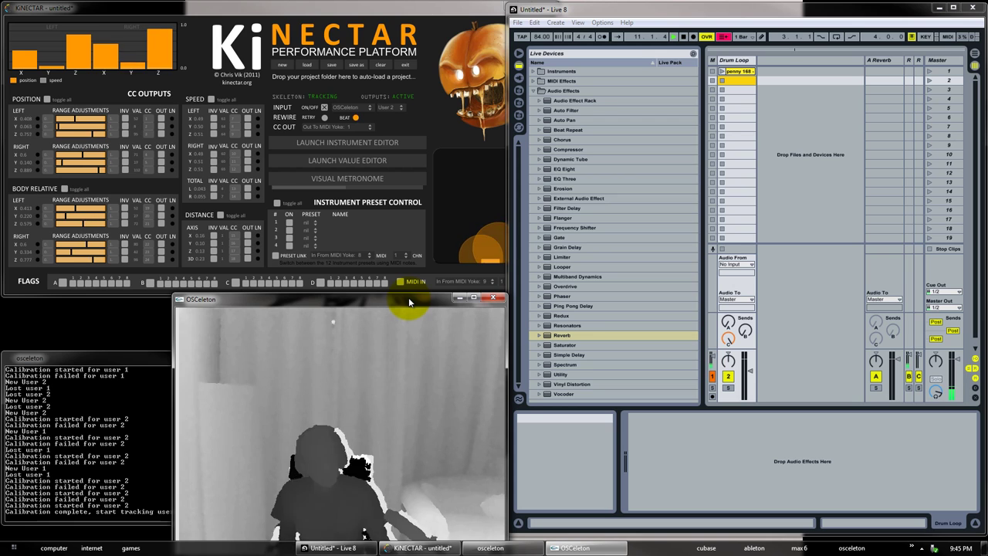
left_click(271, 21)
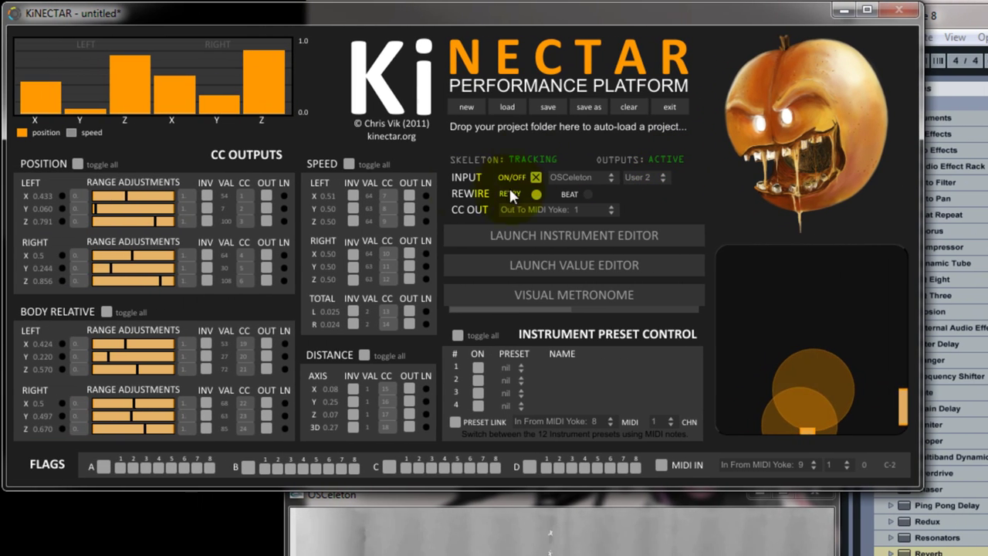
Turn on CC output for all six hand position values, then return to Live.
left_click(77, 163)
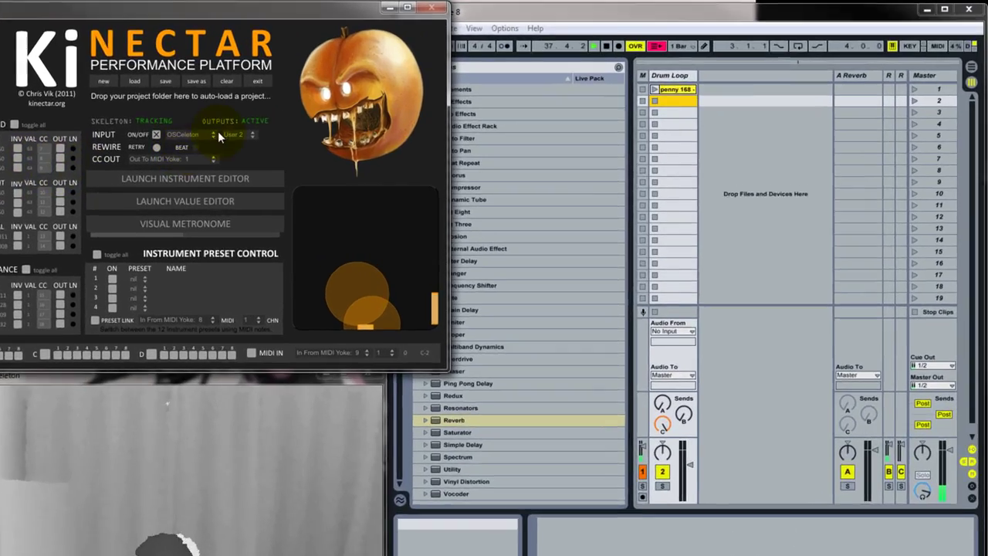
left_click(881, 20)
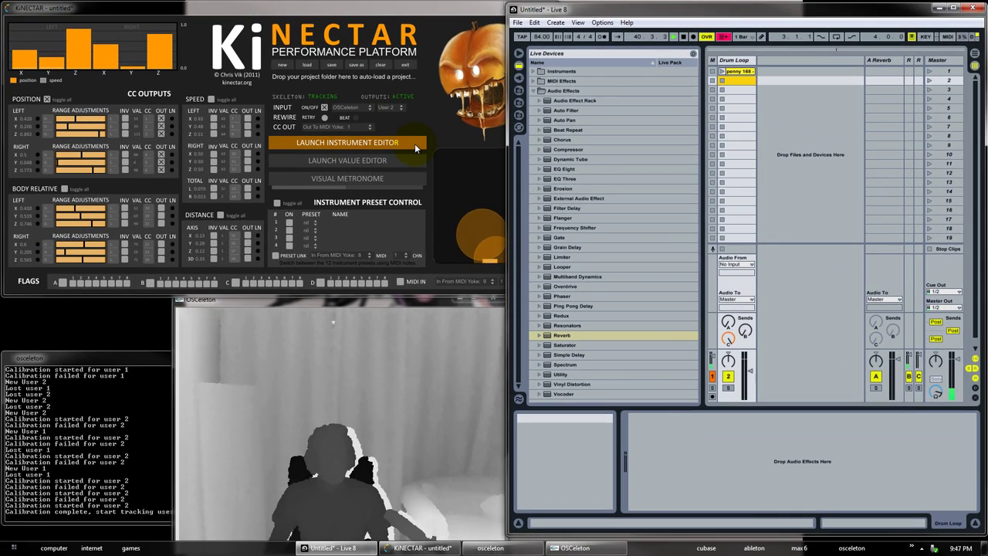
Set Kinectar's CC OUT to 'Out To MIDI Yoke: 1', then go back to Live.
left_click(279, 125)
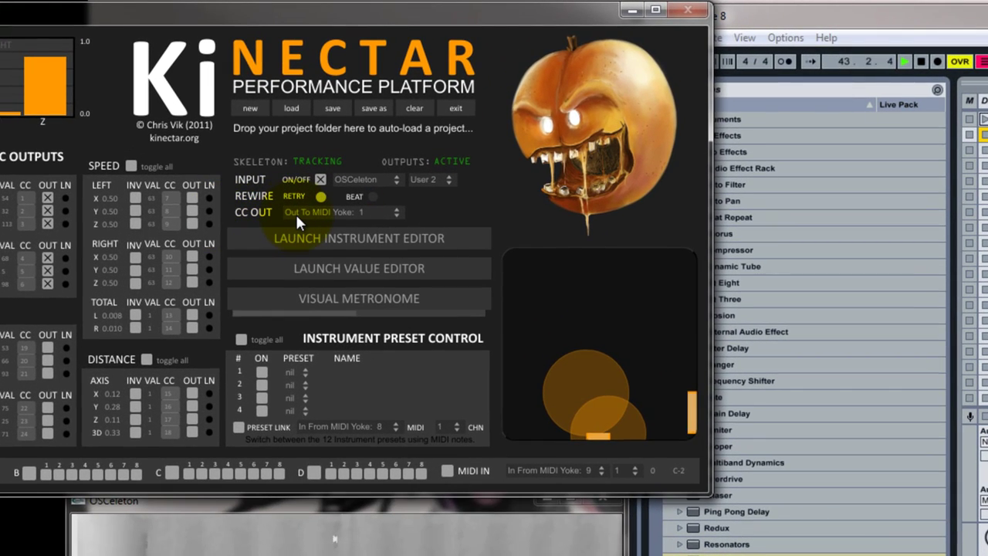
left_click(298, 217)
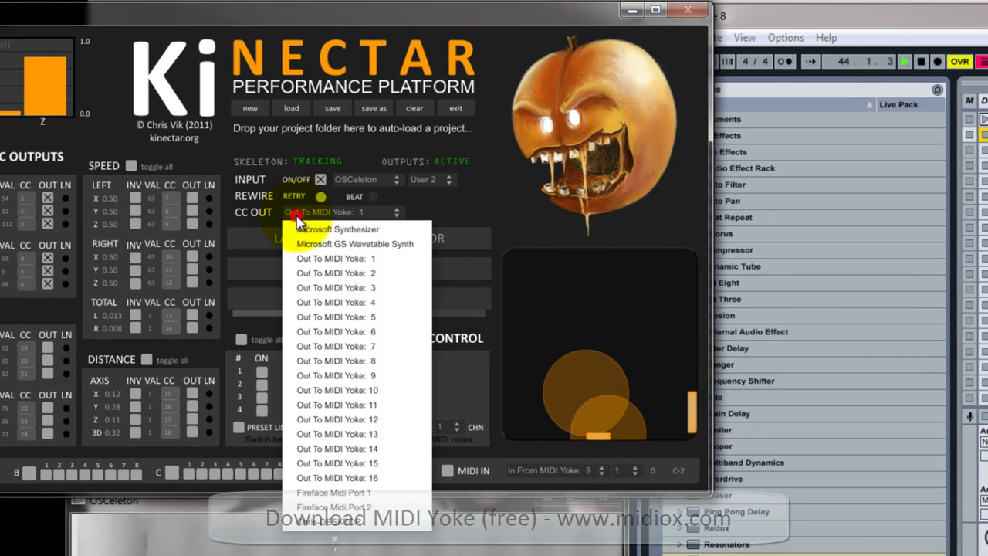
left_click(319, 257)
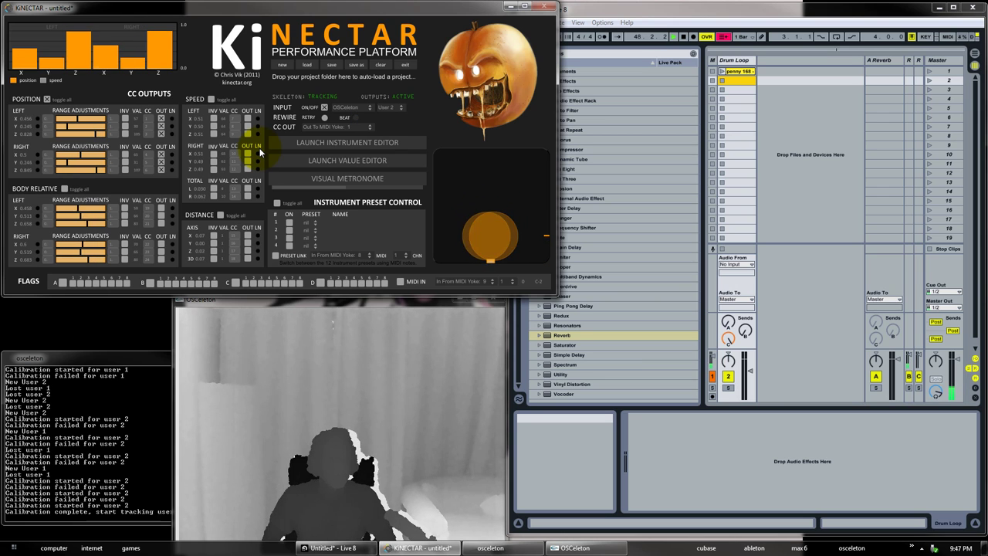
left_click(617, 4)
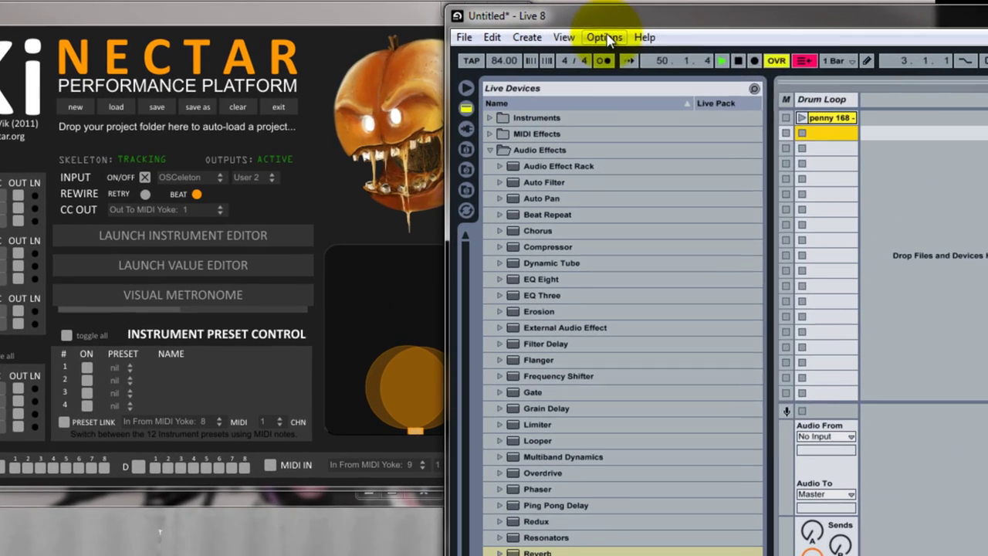
In Preferences > MIDI Sync, turn Remote on for 'In From MIDI Yoke: 1'.
left_click(602, 32)
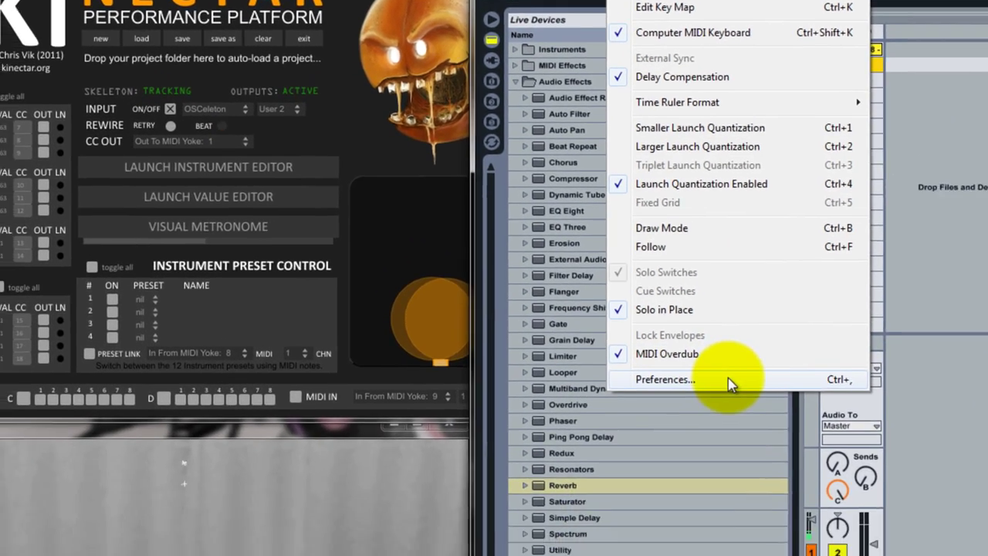
left_click(700, 448)
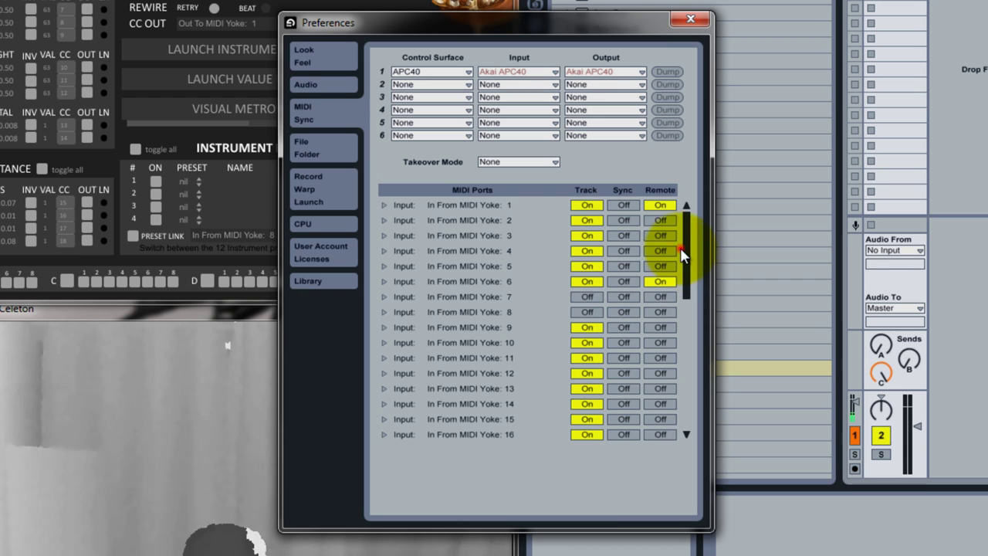
left_click_drag(683, 260, 687, 235)
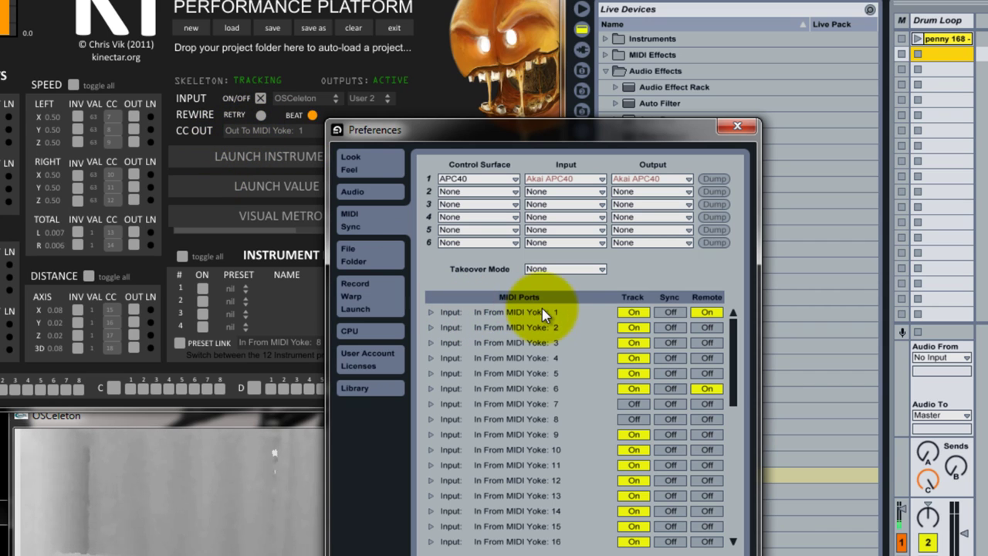
left_click(713, 313)
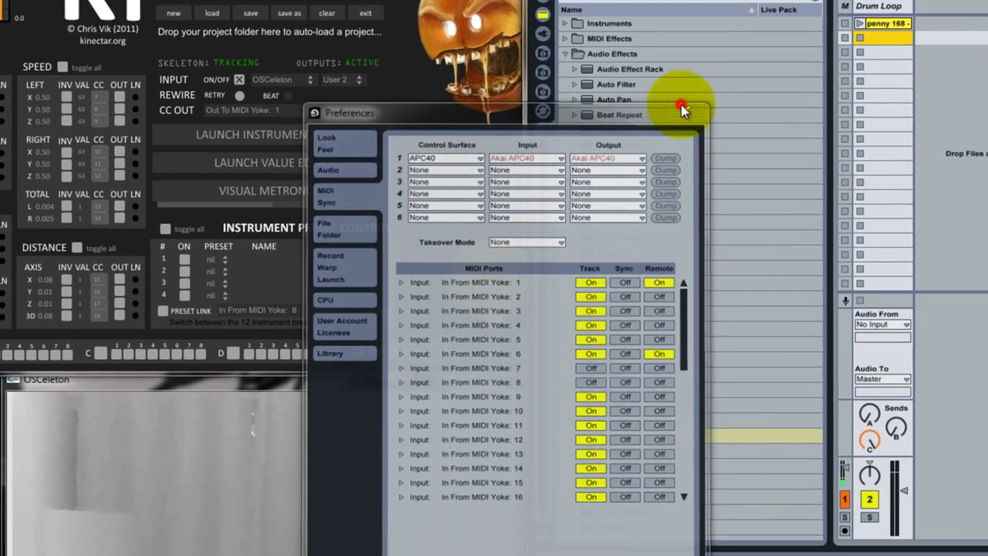
left_click(737, 125)
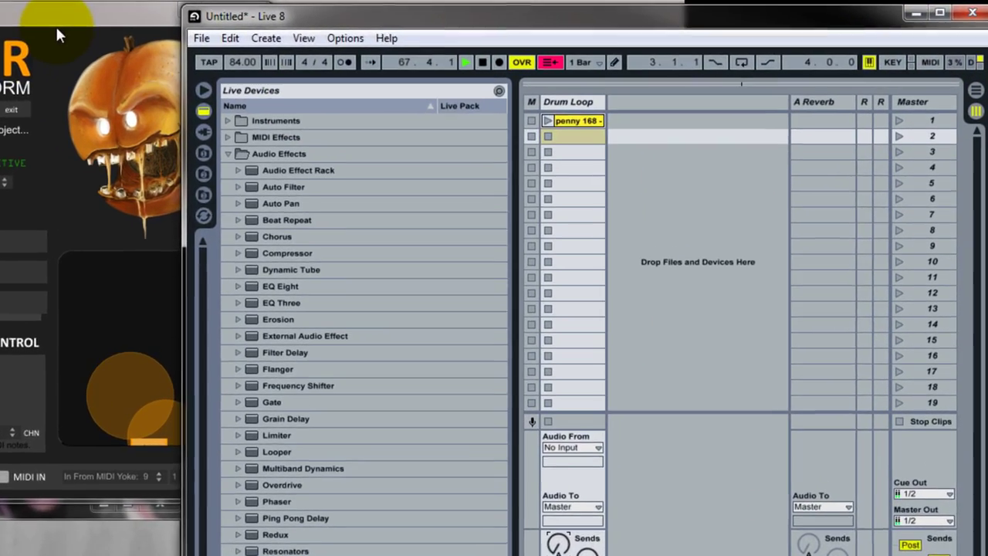
Mute all Kinectar MIDI outputs via the pumpkin image, then return to Live.
left_click(208, 31)
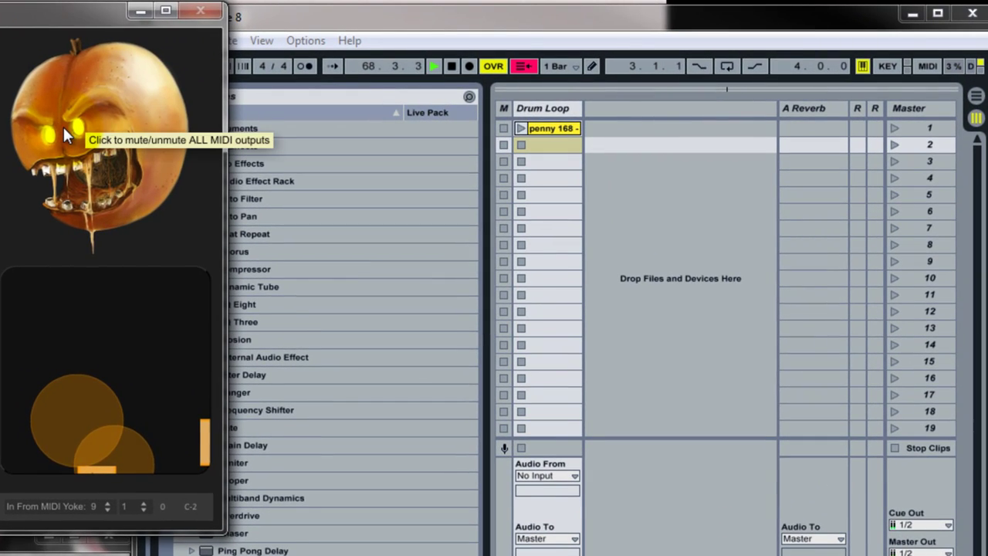
left_click(63, 126)
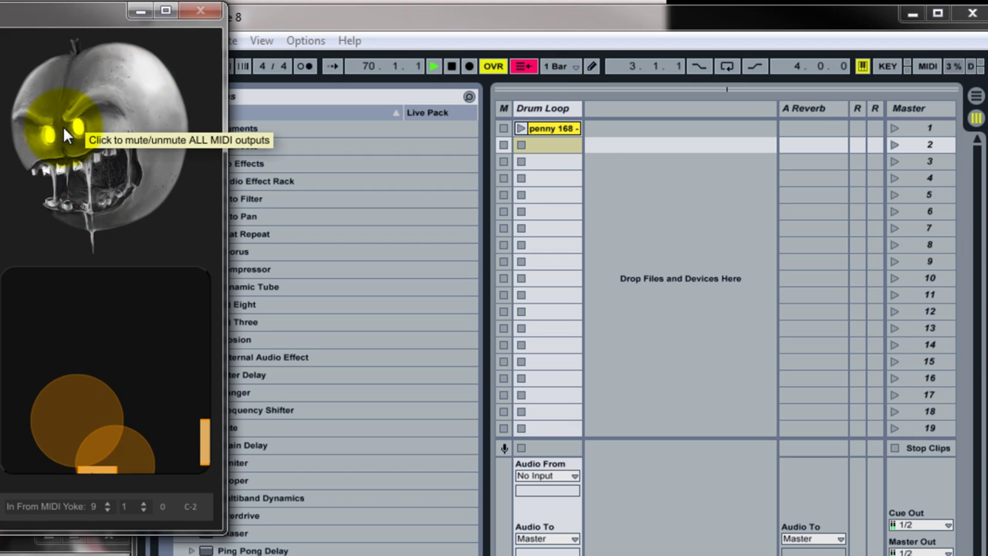
left_click(870, 18)
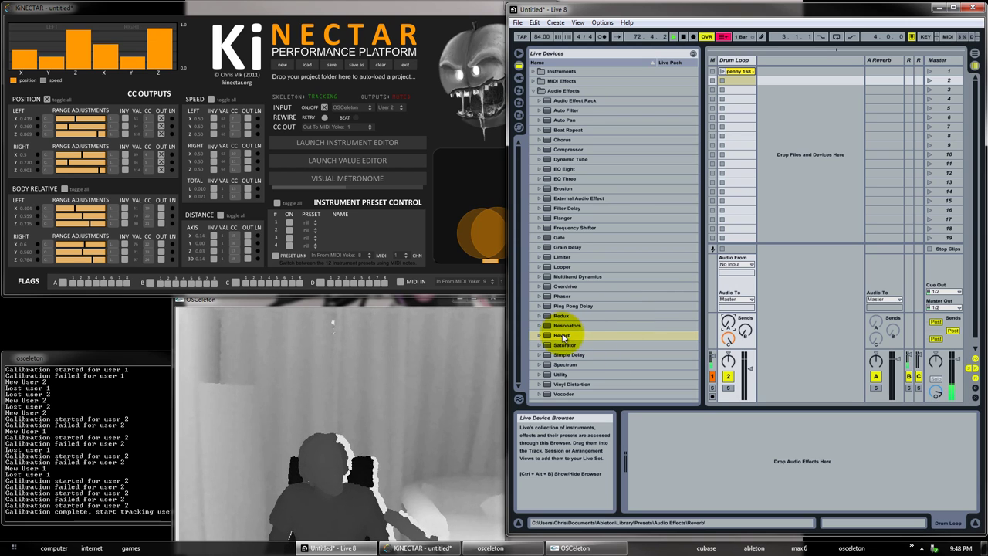
Add a second Reverb to the A Reverb return, then delete it.
left_click_drag(578, 337, 877, 61)
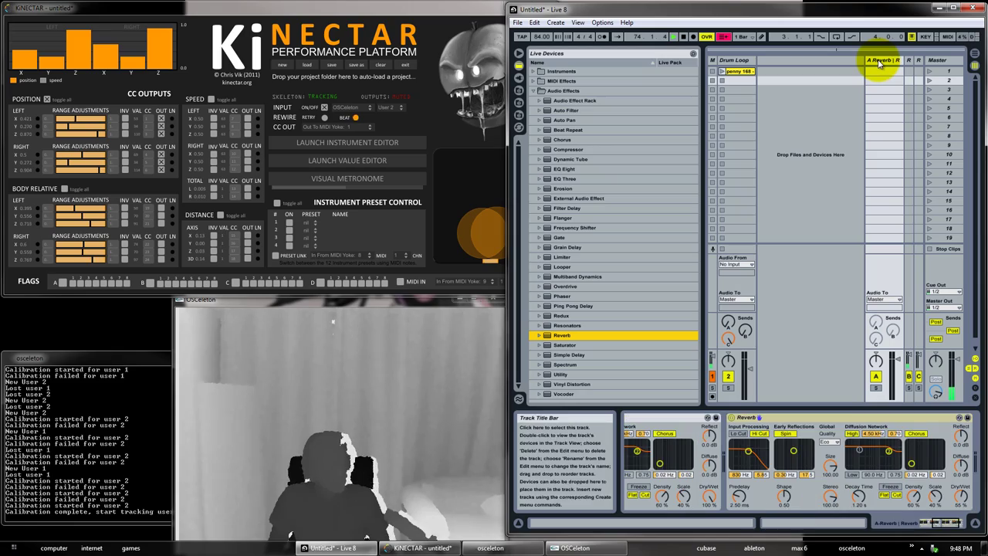
left_click(791, 418)
key("Delete")
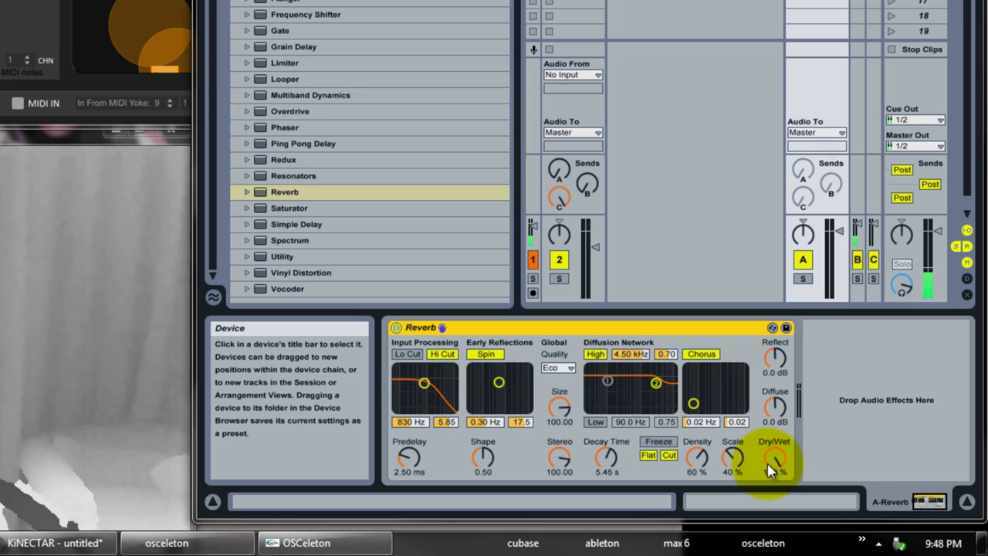
left_click(821, 480)
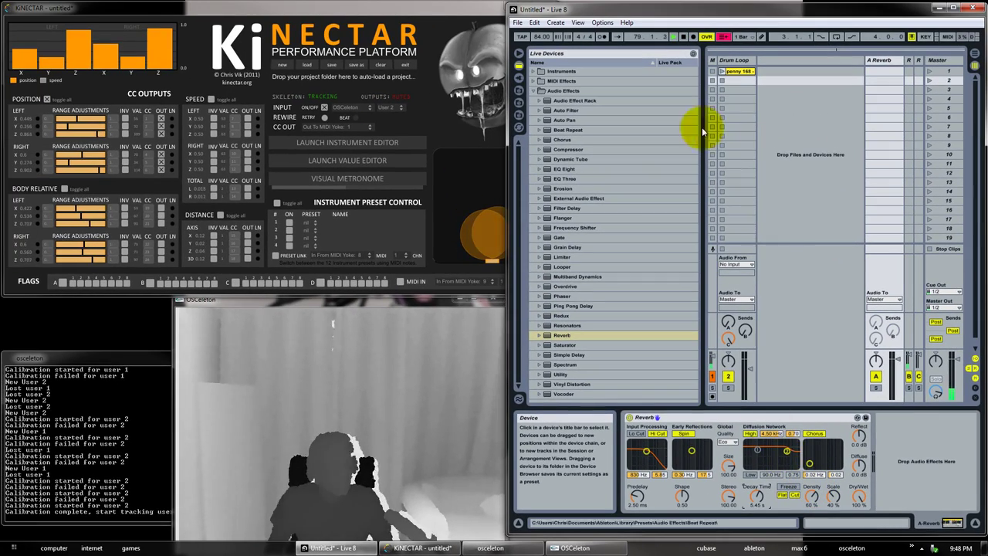
Play the drum loop and sweep its Send A up to 0 dB, then back to -inf dB.
left_click(721, 71)
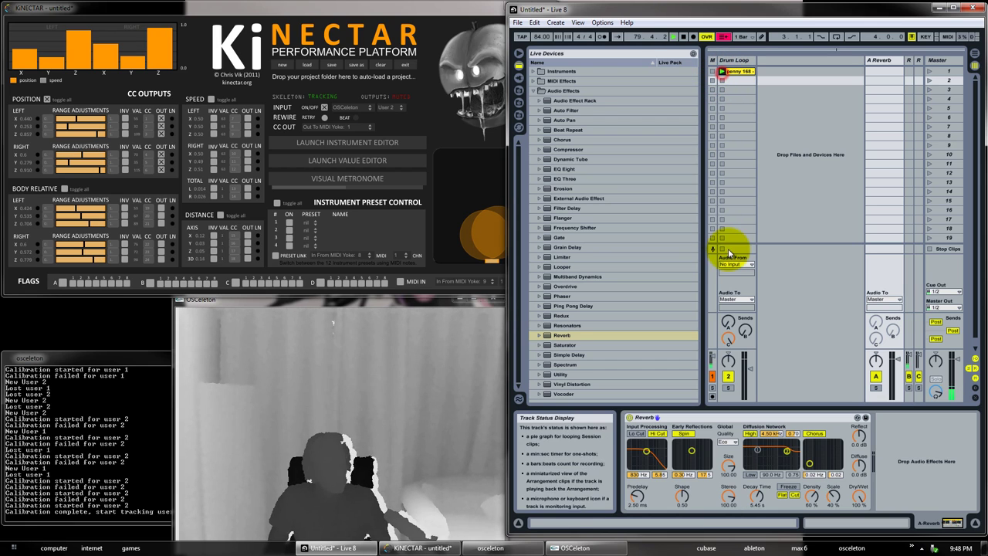
left_click_drag(728, 325, 730, 323)
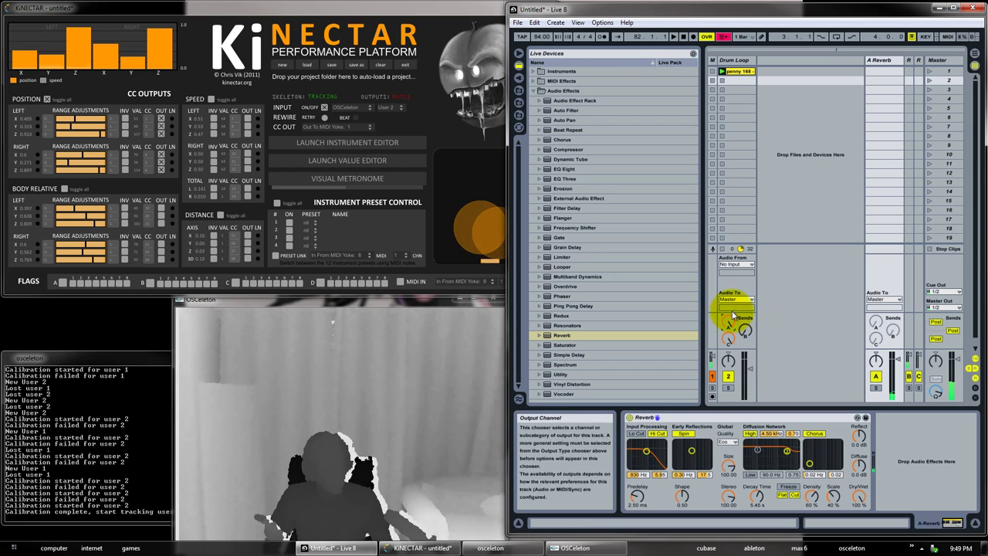
left_click_drag(728, 324, 729, 321)
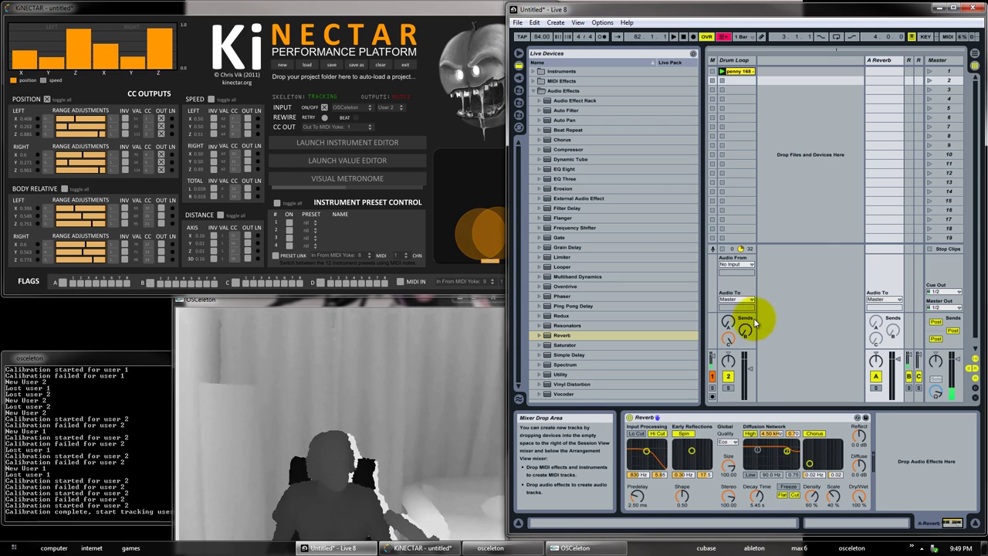
mouse_move(731, 325)
left_mouse_down()
mouse_move(750, 346)
mouse_move(717, 325)
mouse_move(732, 327)
left_mouse_up()
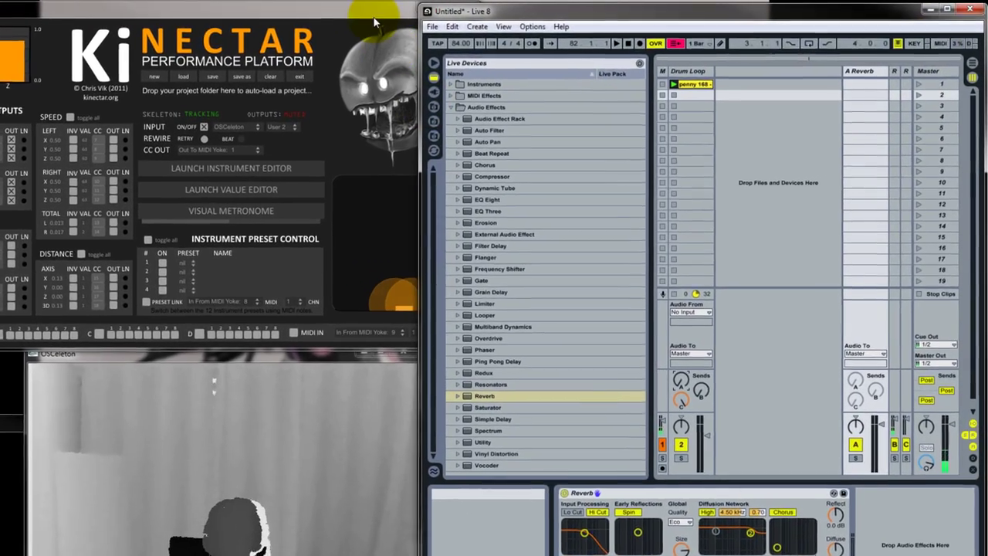
Map CC 1 to the Drum Loop's A-Reverb send, with Live brought in front of Kinectar.
left_click(416, 17)
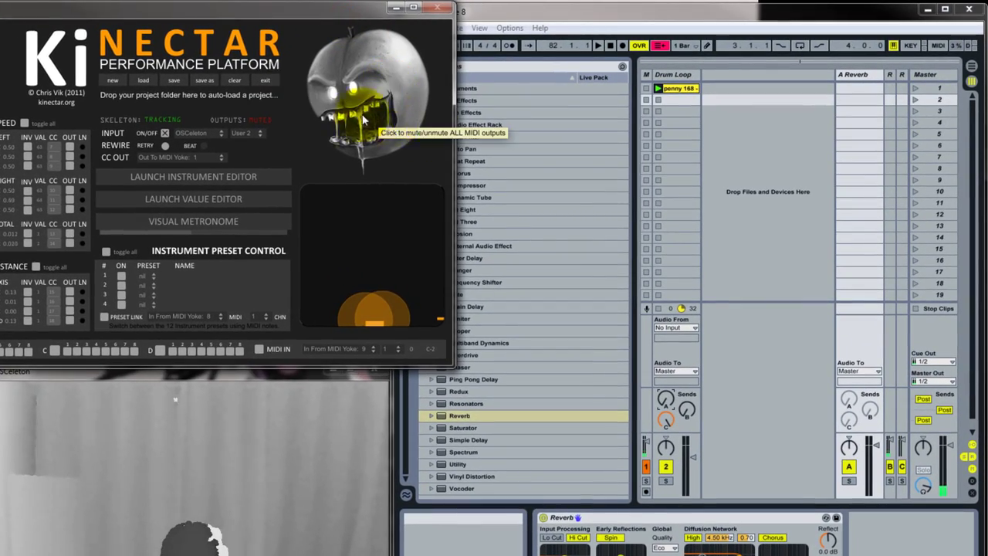
left_click(752, 14)
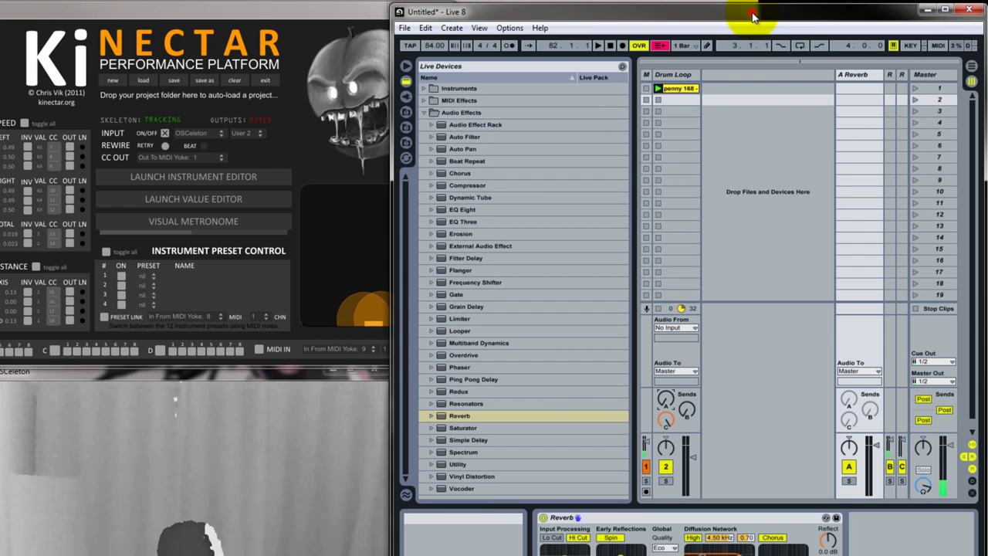
left_click(937, 46)
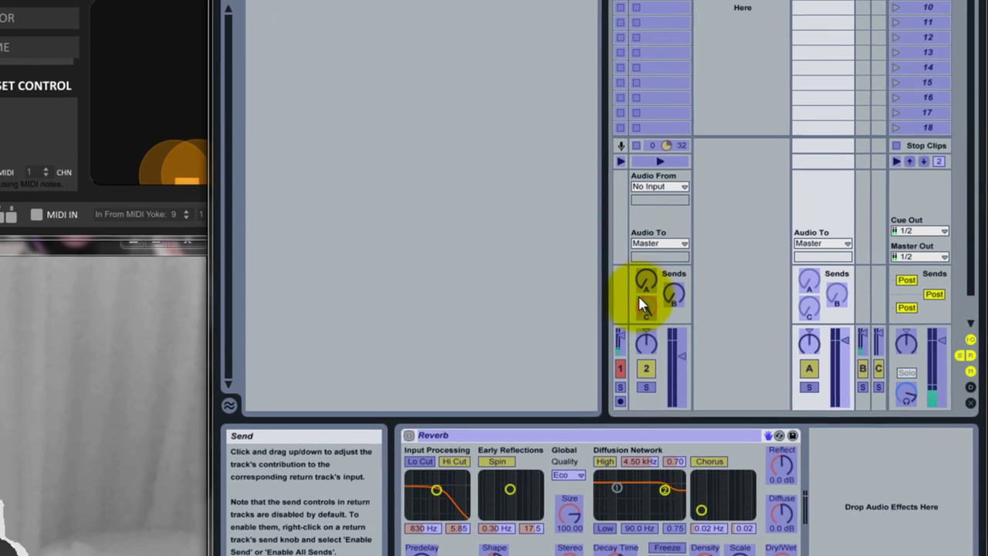
left_click(640, 275)
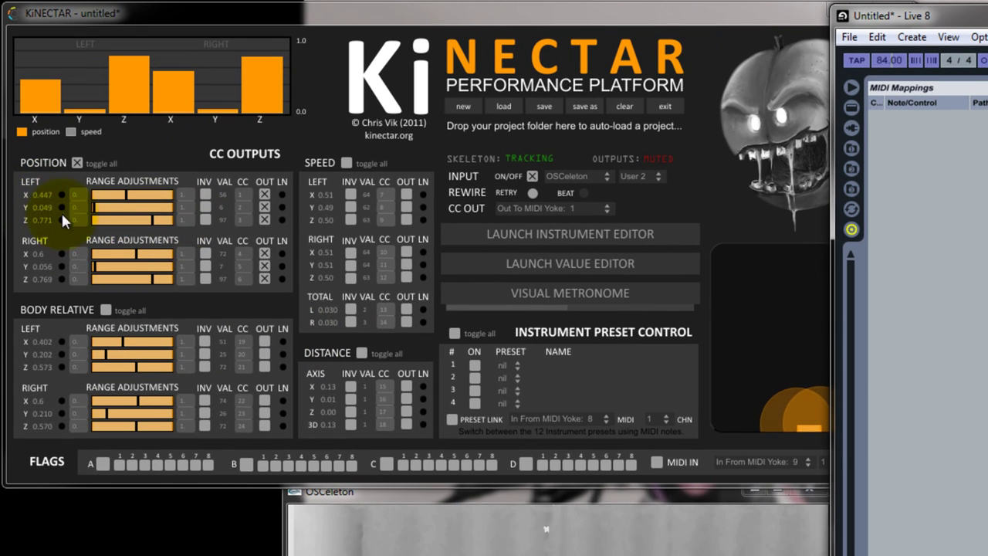
left_click(38, 191)
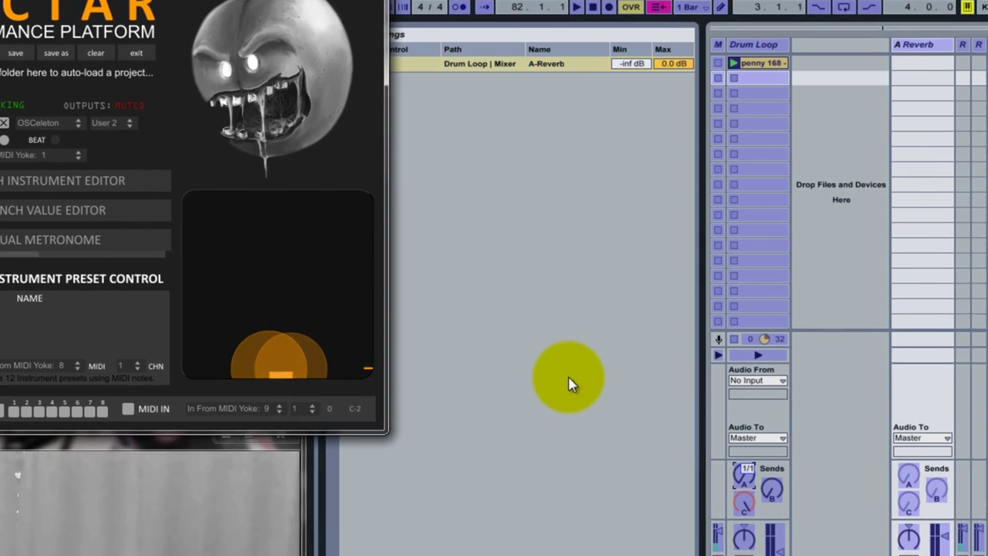
left_click(692, 389)
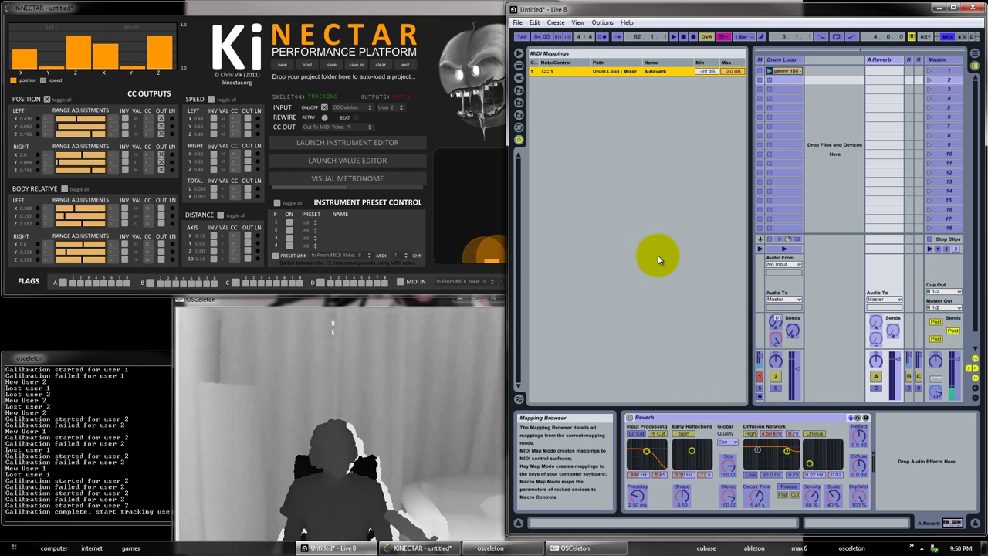
Exit Live's MIDI Map mode and unmute Kinectar's controller outputs.
left_click(948, 36)
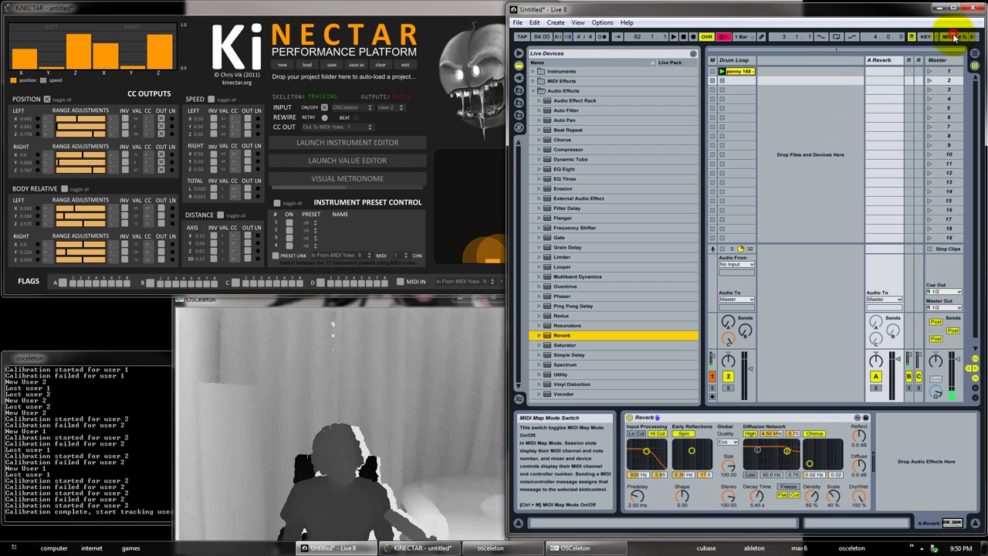
left_click(463, 72)
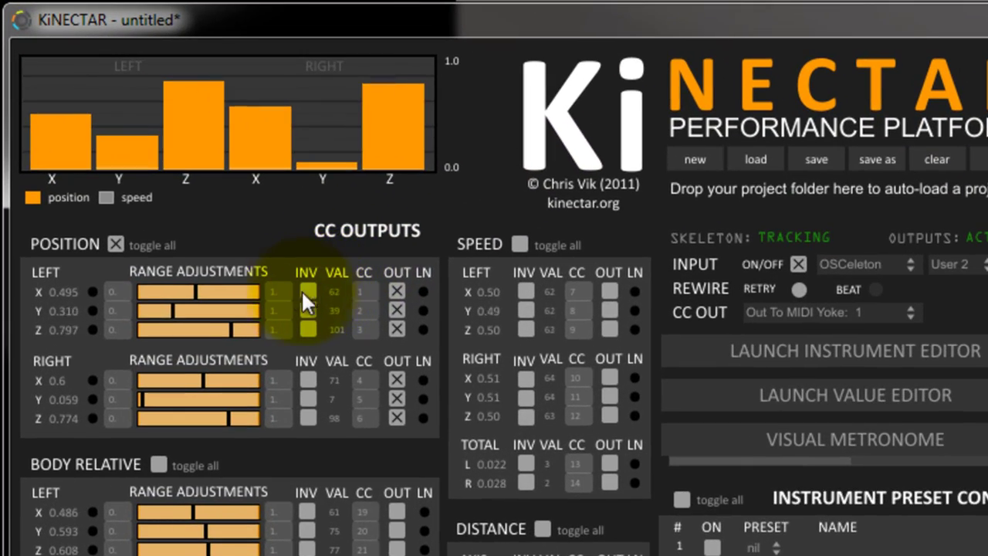
Tick INV on the LEFT X position row.
left_click(300, 284)
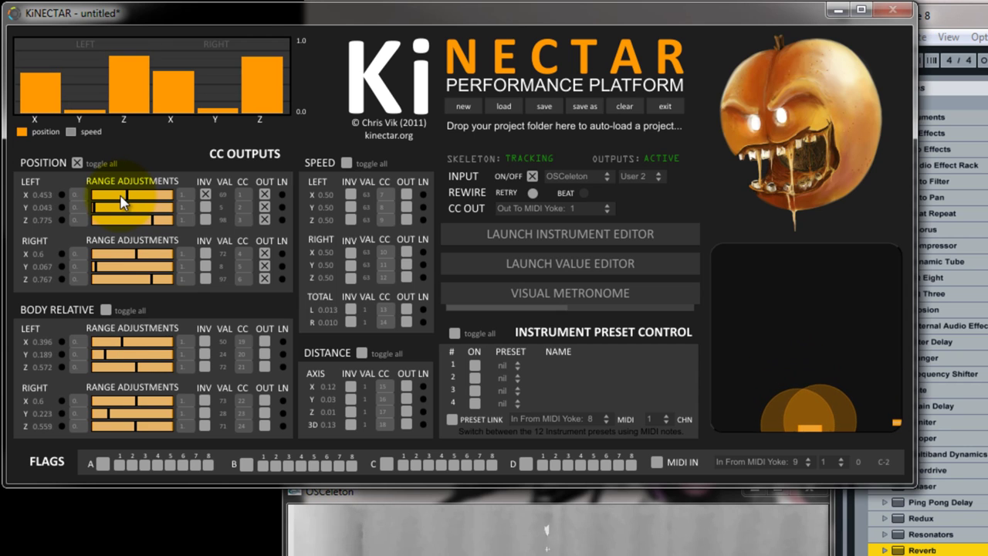
Shrink the LEFT X position range to 0.18–0.34.
left_click_drag(121, 199, 112, 203)
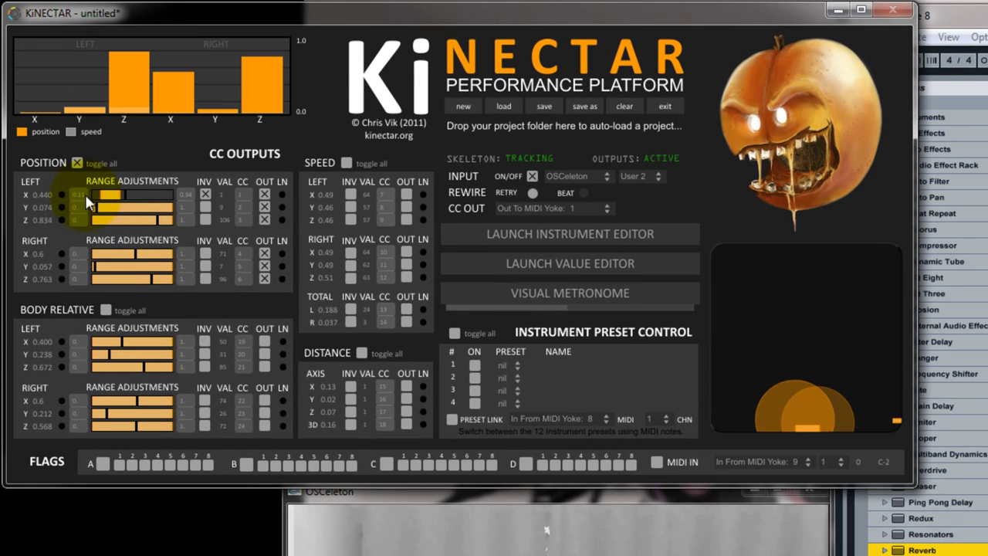
left_click_drag(85, 194, 82, 184)
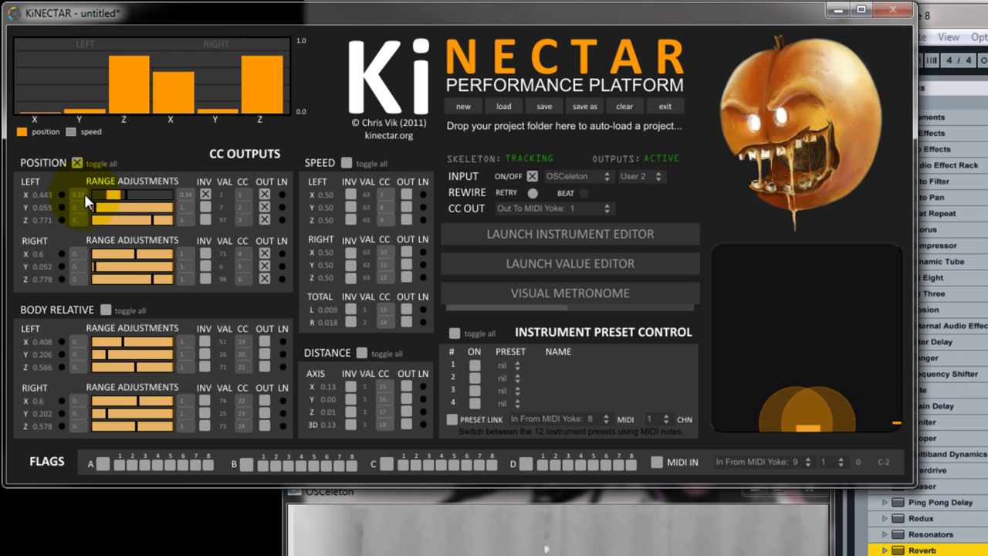
left_click_drag(85, 193, 85, 194)
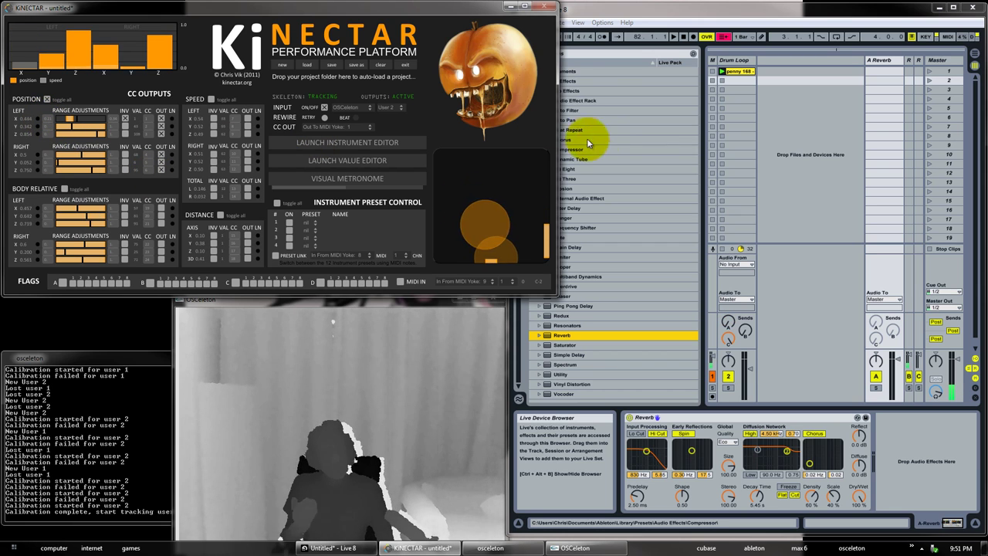
Launch the jenny 168 Drum Loop clip to audition the hand-controlled reverb, then stop it.
left_click(721, 71)
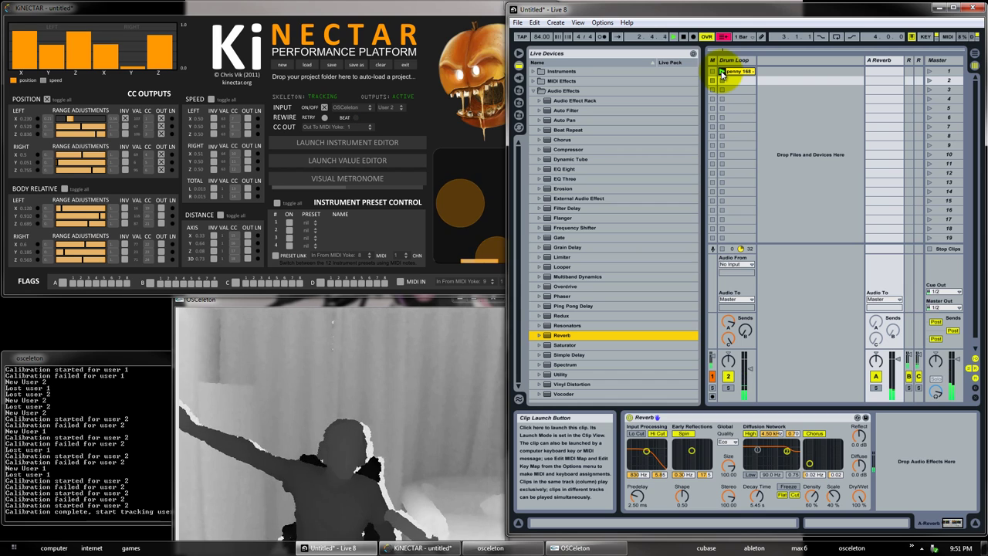
left_click(799, 109)
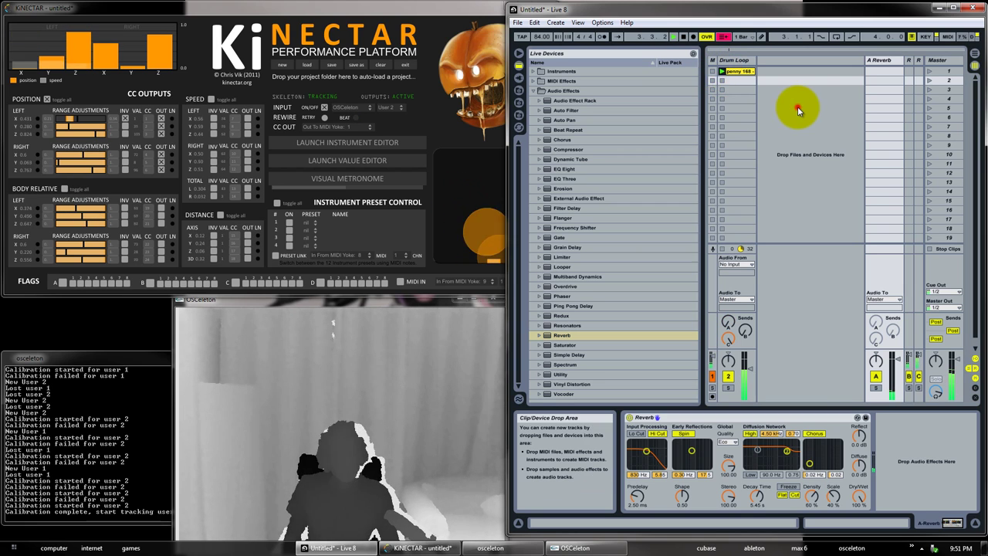
left_click(722, 80)
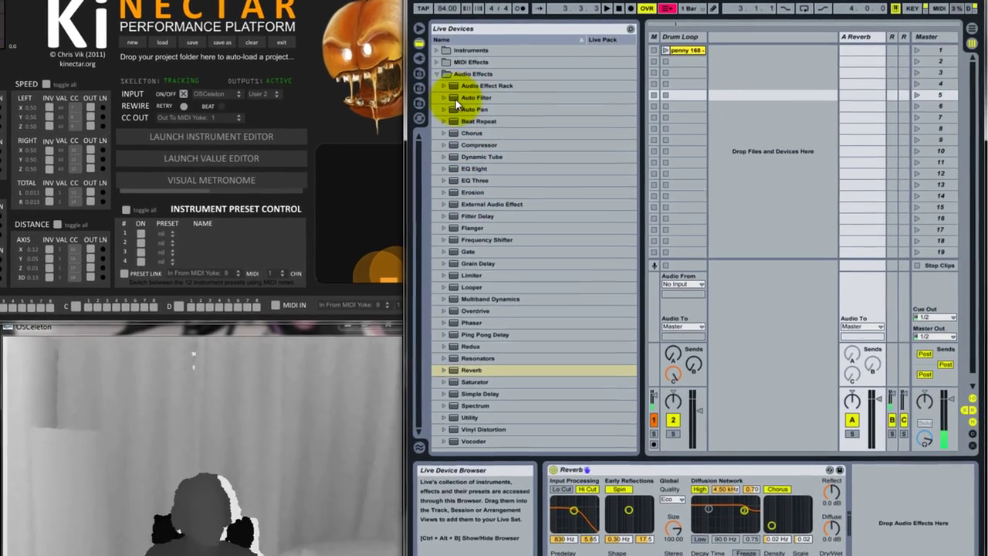
Drop Auto Filter onto the Drum Loop track and set it to highpass at 26.0 Hz, Q 0.69.
left_click(456, 100)
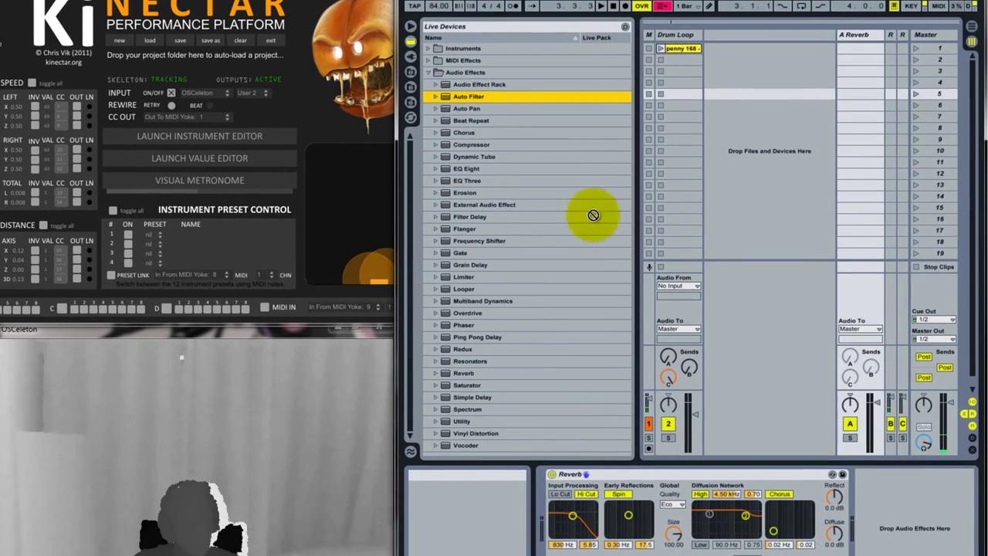
left_click(687, 37)
left_click_drag(685, 39, 607, 523)
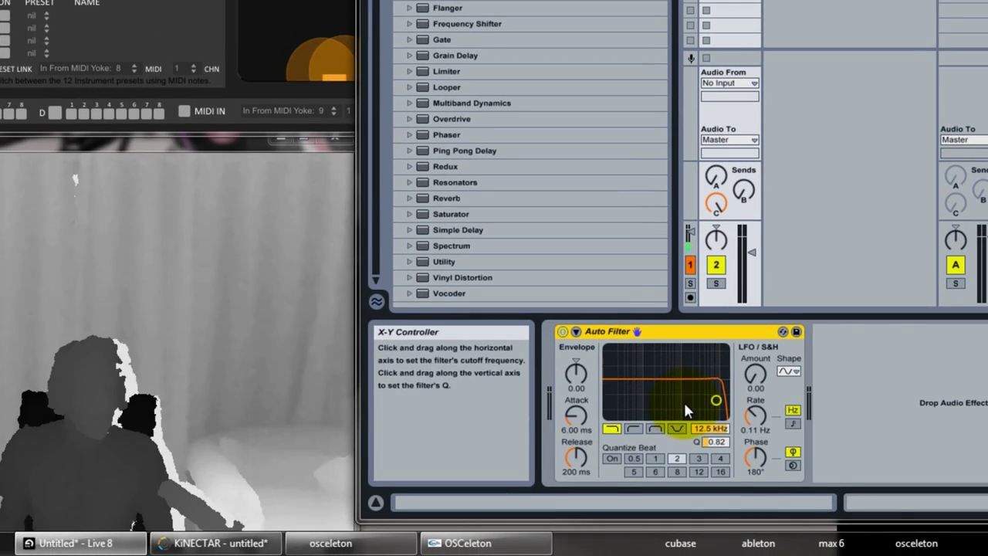
left_click(633, 428)
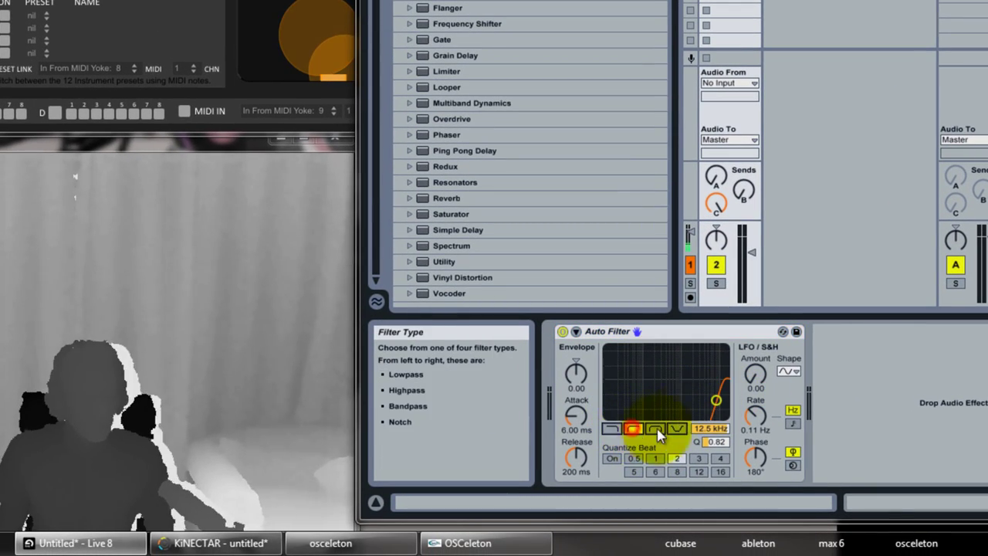
left_click_drag(715, 412, 609, 408)
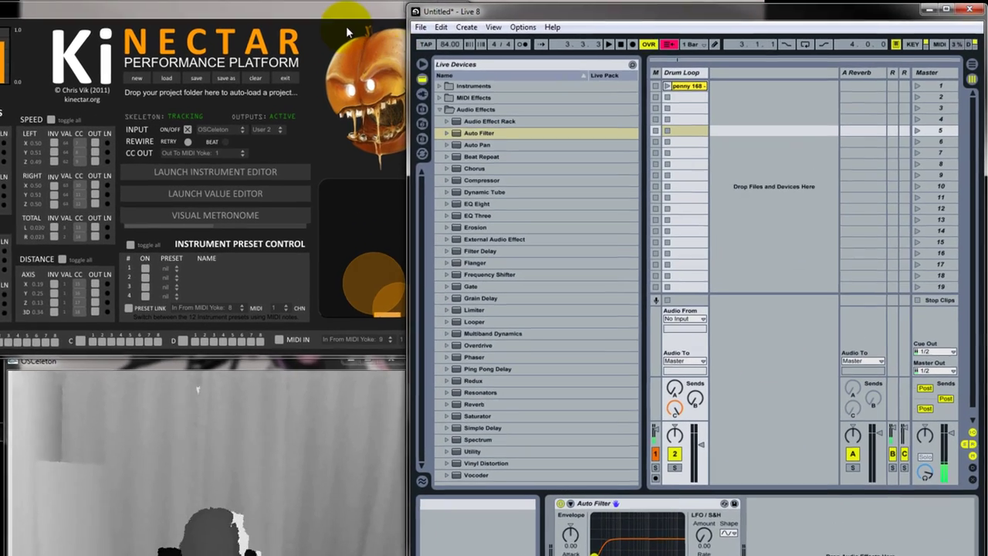
With Kinectar outputs muted, MIDI-map a left-hand CC to the Auto Filter frequency (26.0 Hz–19.9 kHz).
left_click(448, 9)
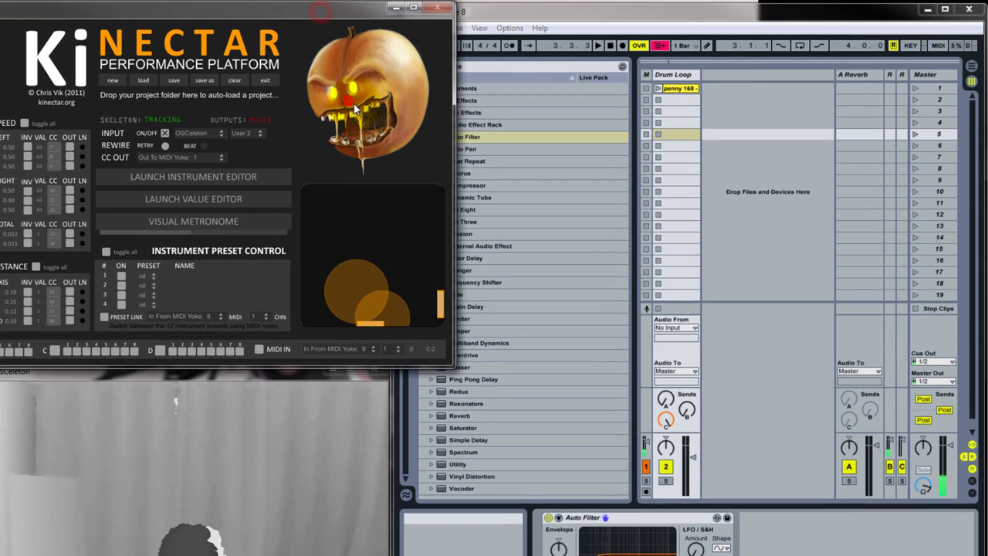
left_click(888, 20)
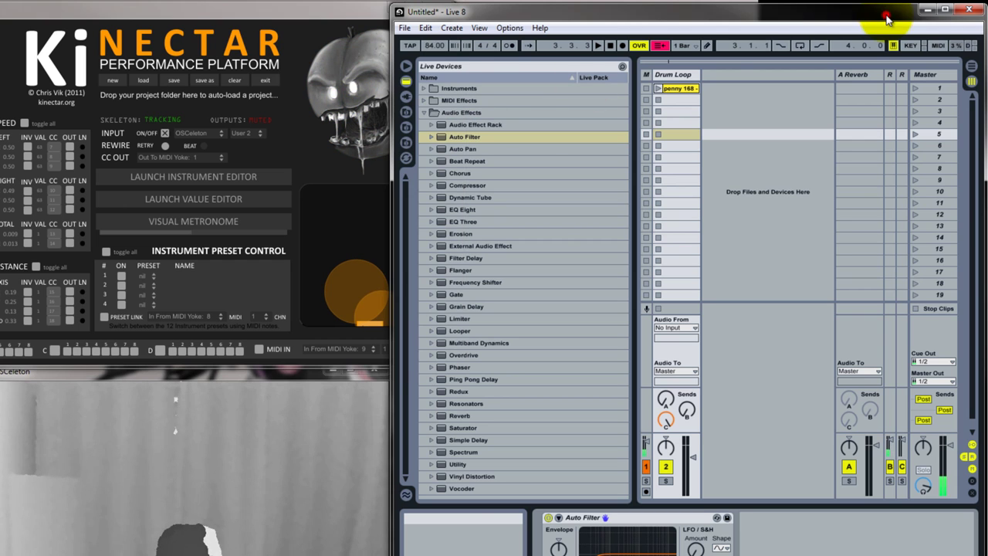
left_click(937, 45)
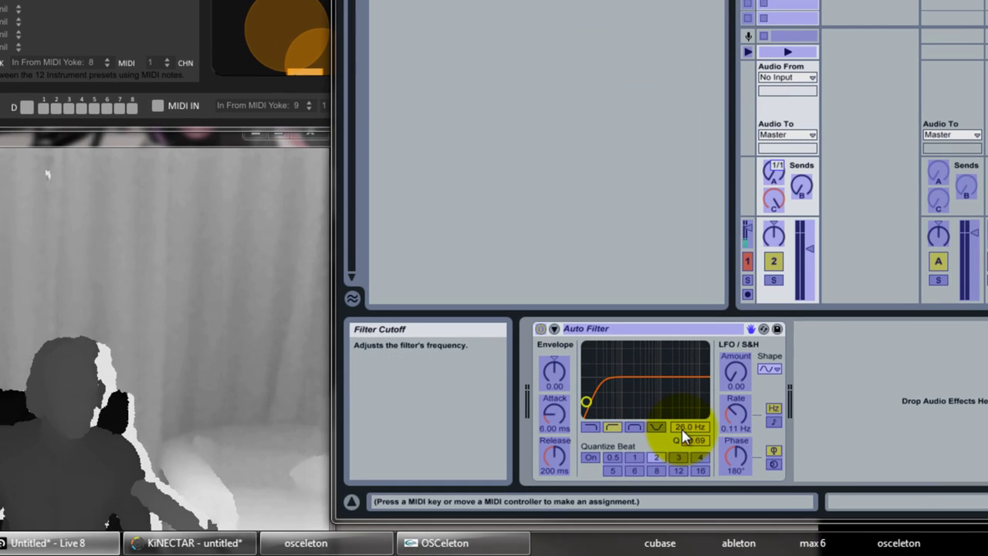
left_click(684, 450)
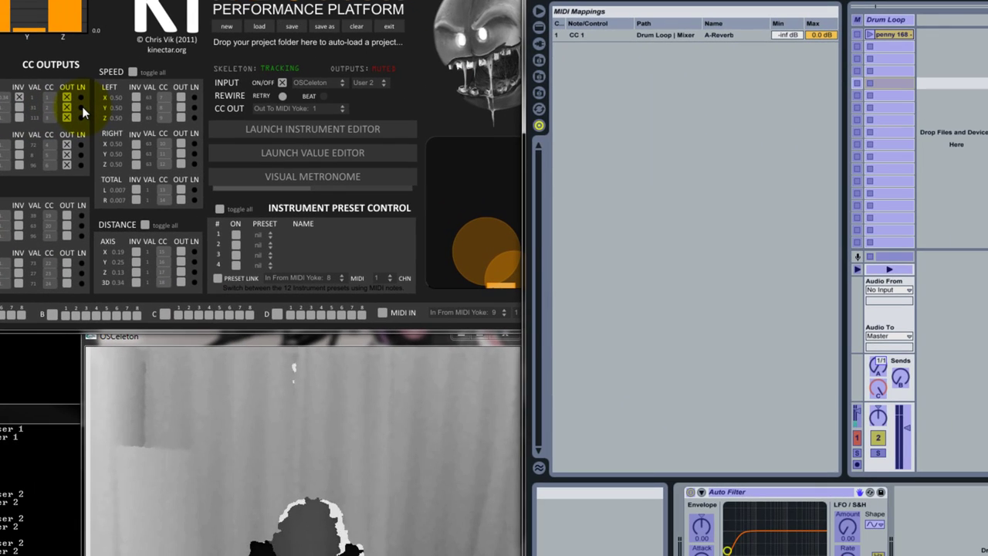
left_click(82, 107)
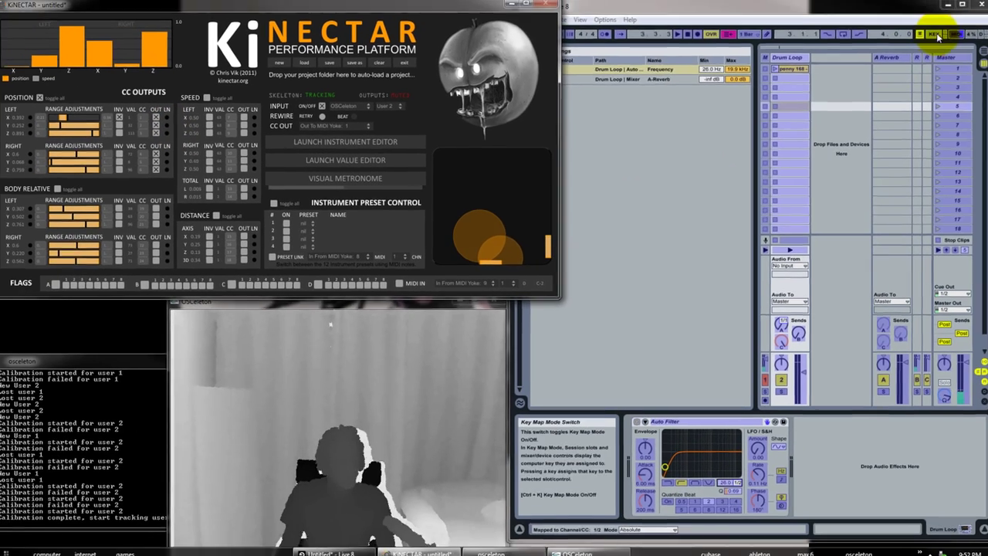
left_click(947, 37)
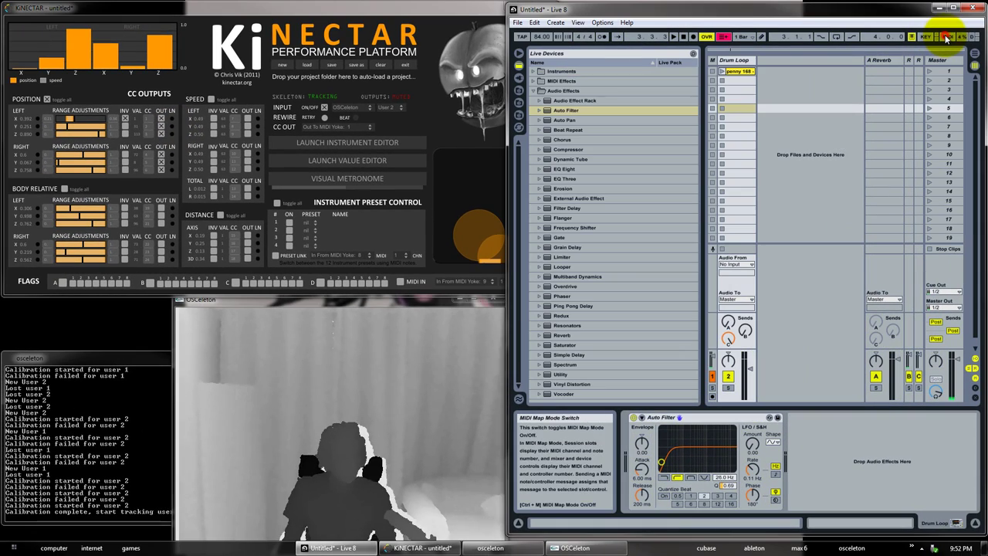
Unmute Kinectar outputs and raise the left-hand Y range maximum to 0.46.
left_click(493, 92)
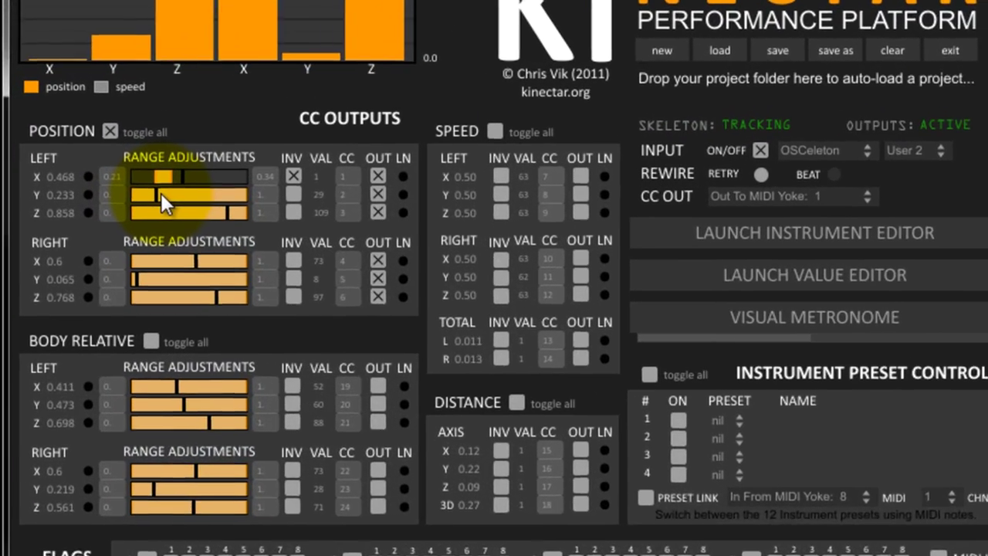
left_click(68, 126)
left_click_drag(168, 197, 194, 199)
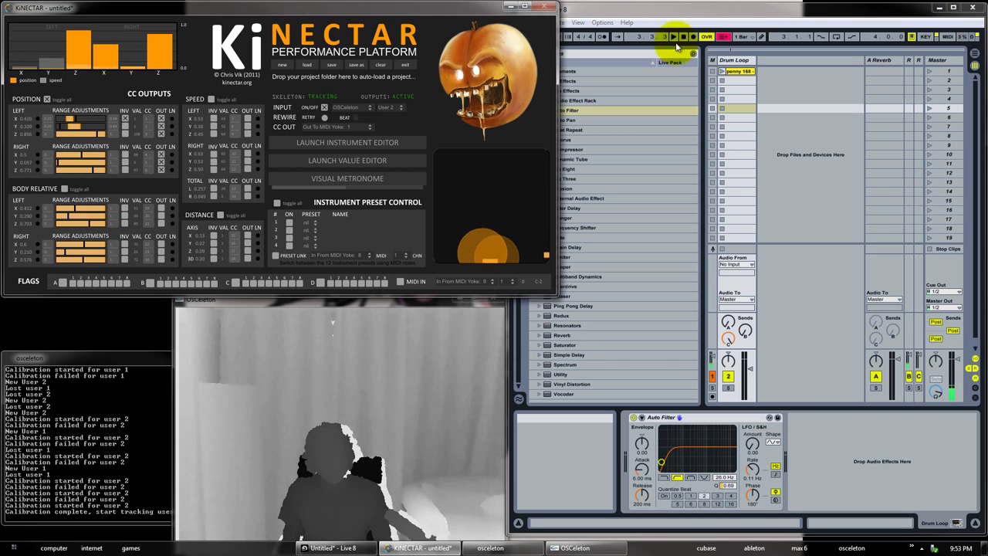
Launch the jenny 168 clip so hand movement sweeps the Drum Loop filter cutoff.
left_click(721, 71)
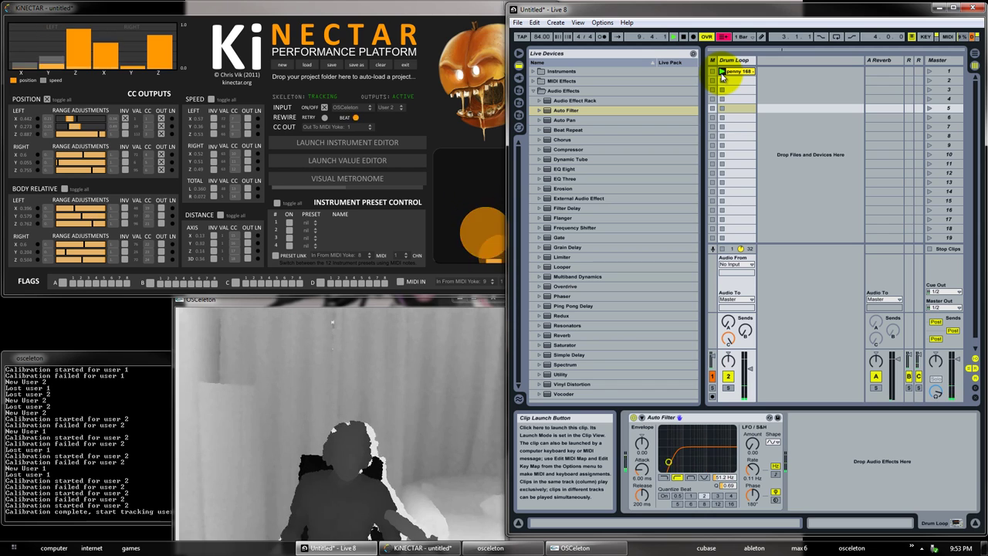
left_click(800, 158)
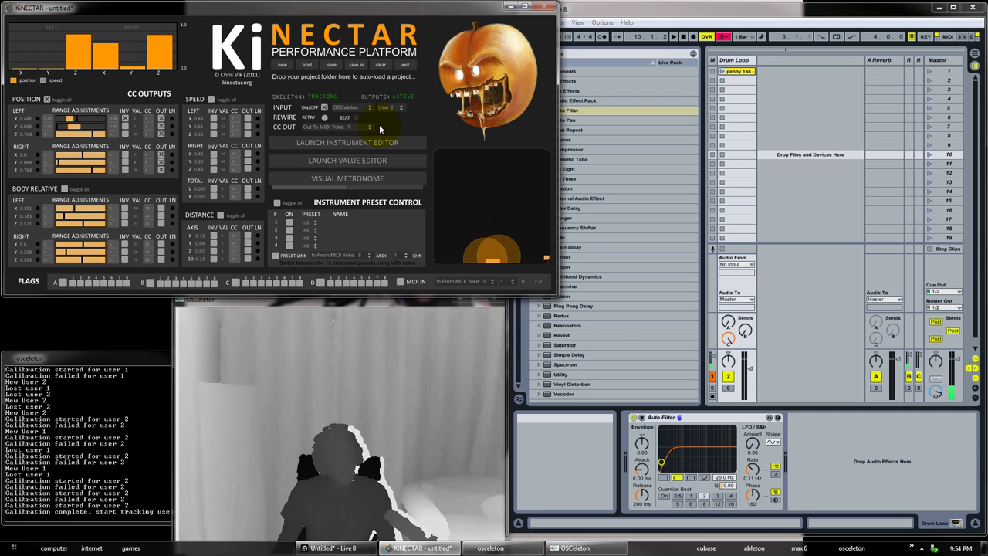
left_click(575, 71)
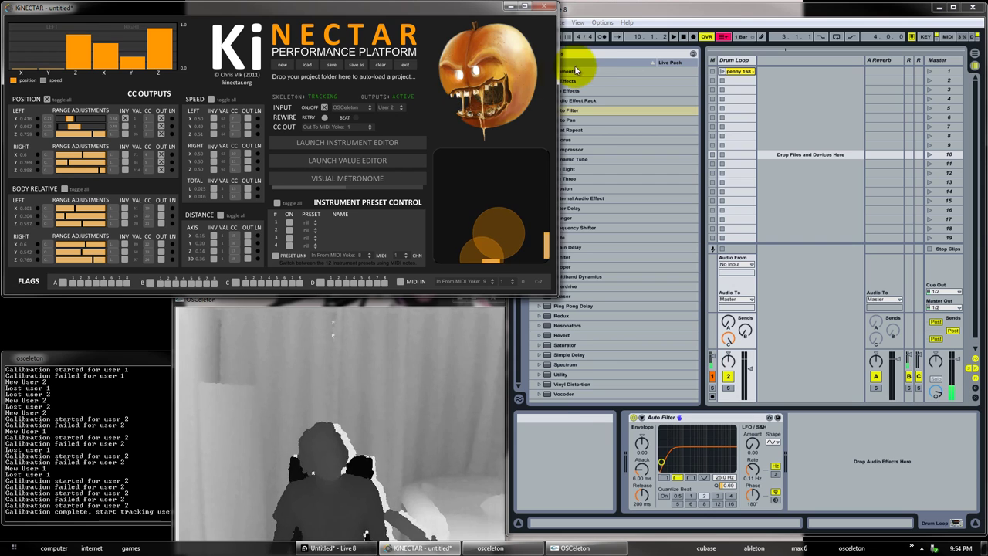
left_click(572, 10)
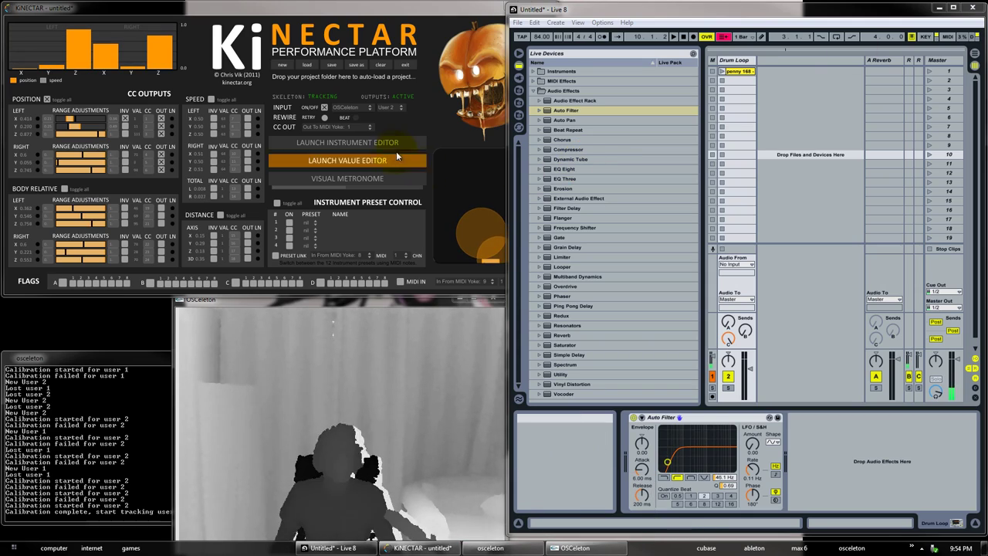
left_click(361, 144)
left_click_drag(500, 52, 556, 33)
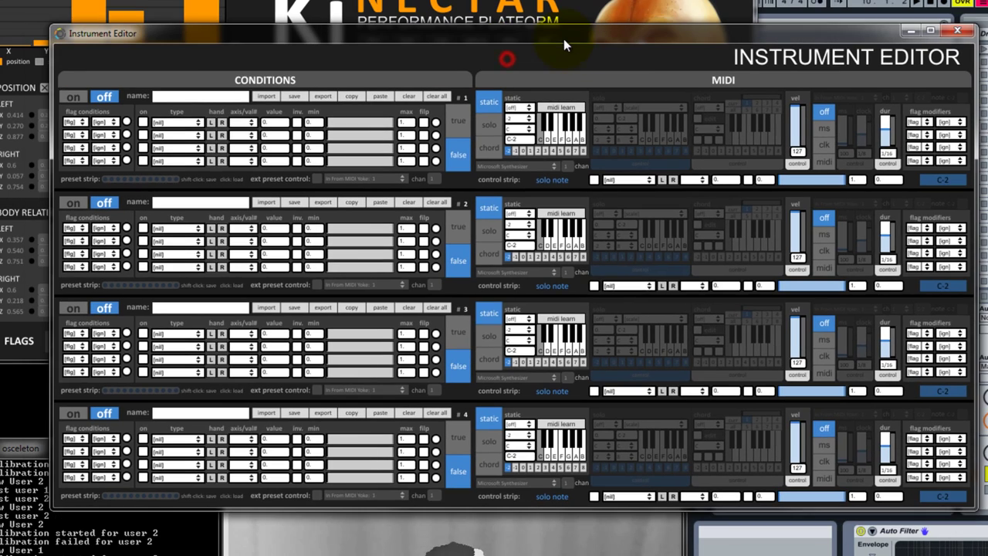
left_click(959, 32)
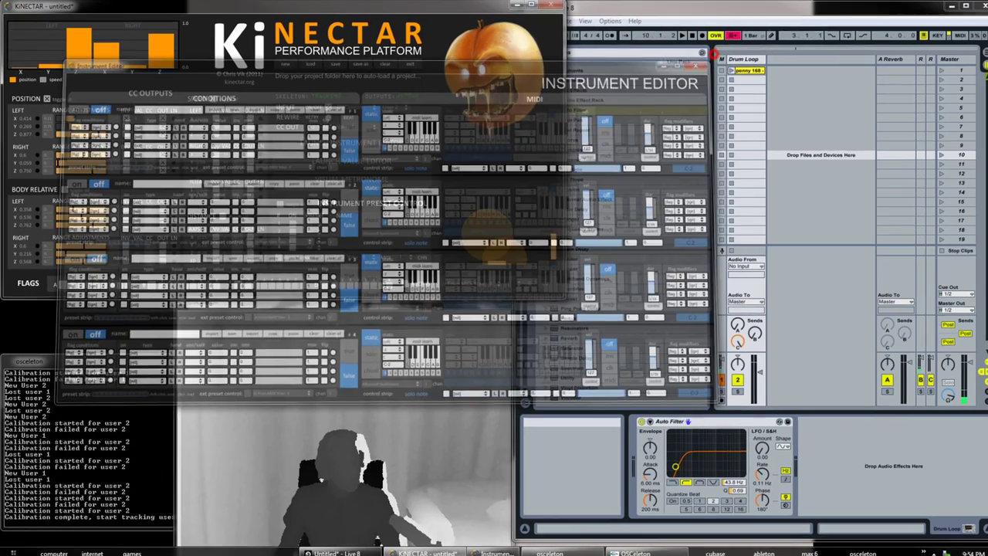